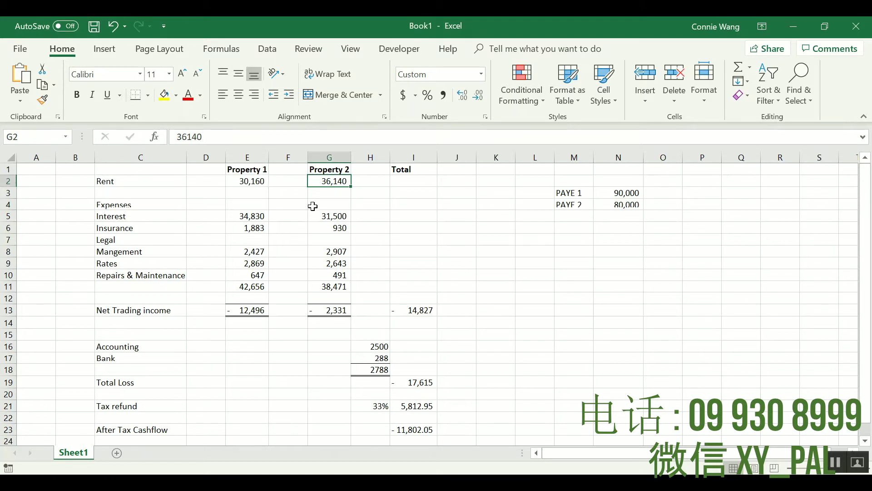
Review the rent and interest amounts of Property 1 and Property 2 in rows 2 and 5
click(143, 206)
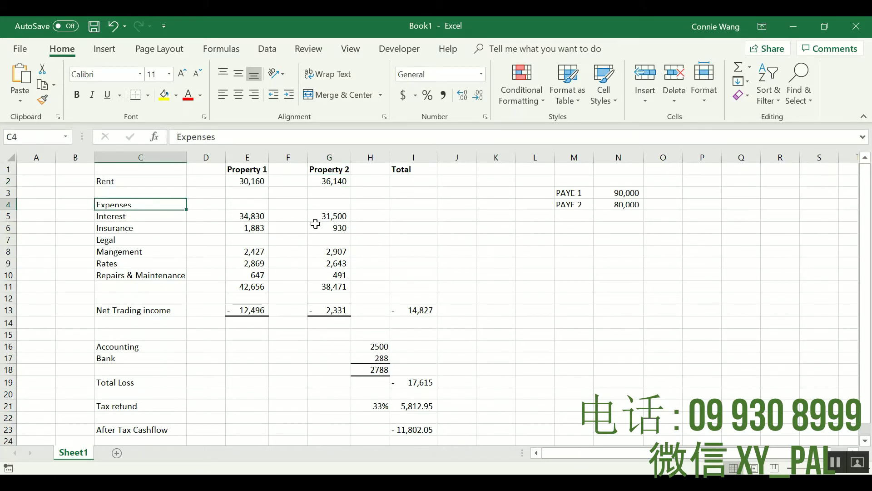
click(172, 217)
drag(247, 216, 329, 217)
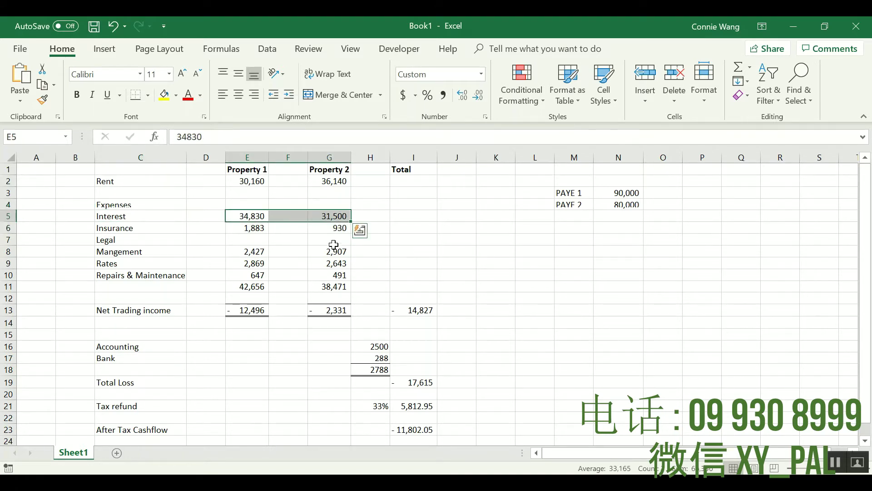
click(253, 216)
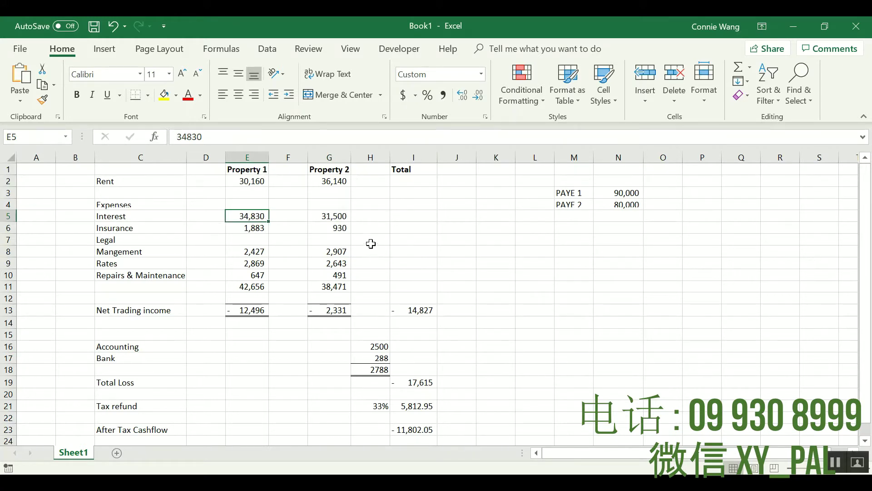
click(4, 217)
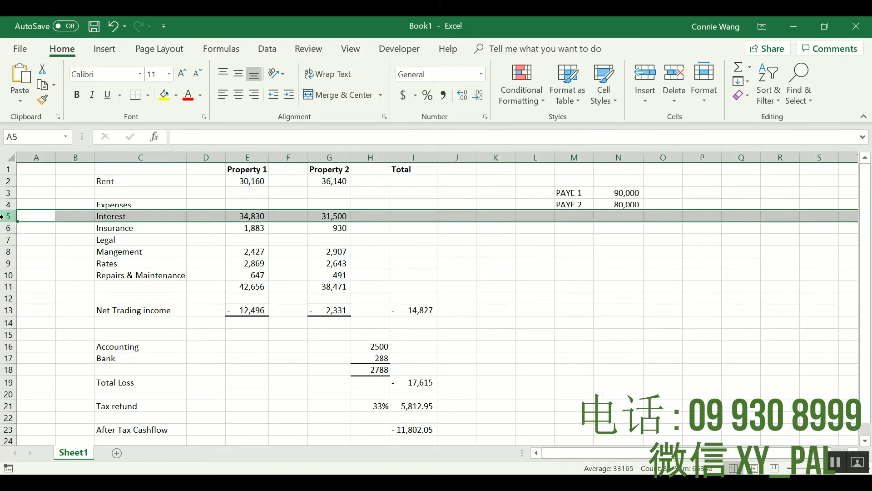
click(246, 190)
click(254, 216)
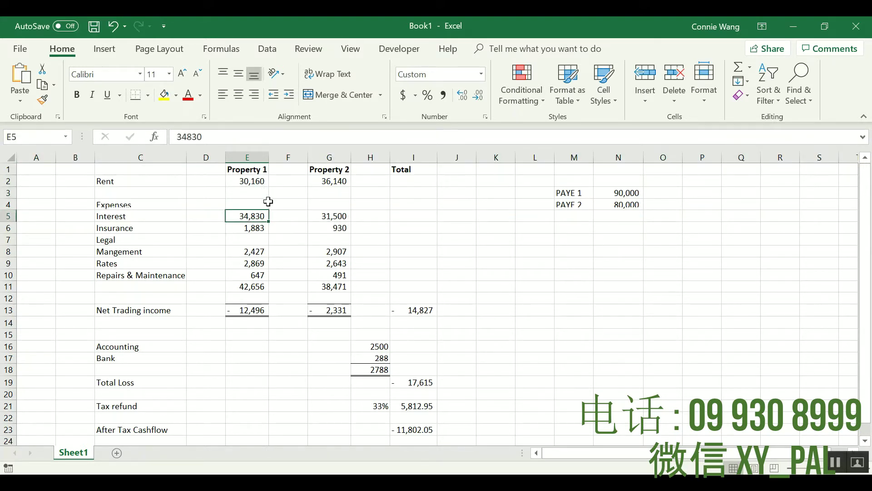
click(339, 179)
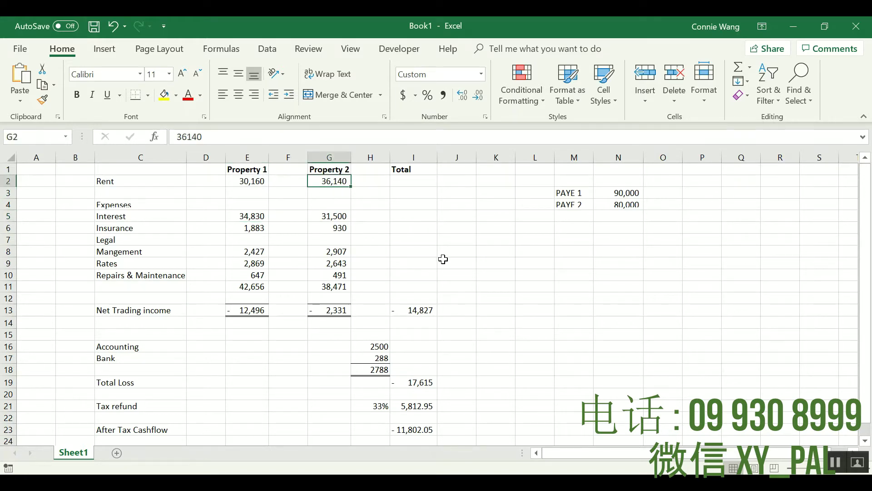
click(264, 182)
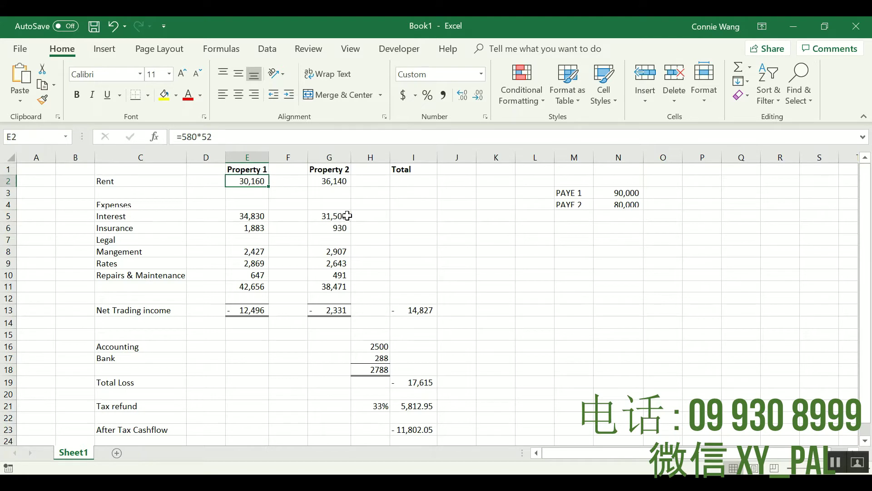
click(338, 182)
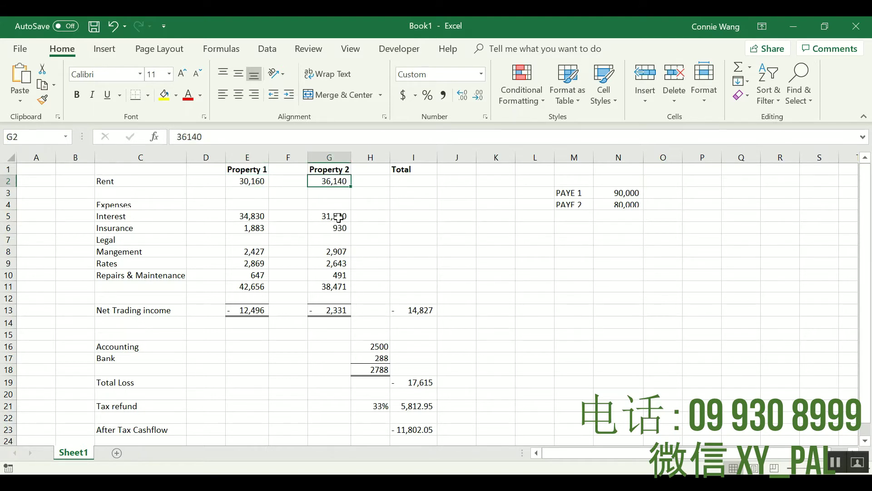
Examine Property 2's insurance, management, rates and repairs expenses and the total expenses formula in G11
click(139, 228)
drag(140, 229, 337, 272)
drag(343, 232, 346, 273)
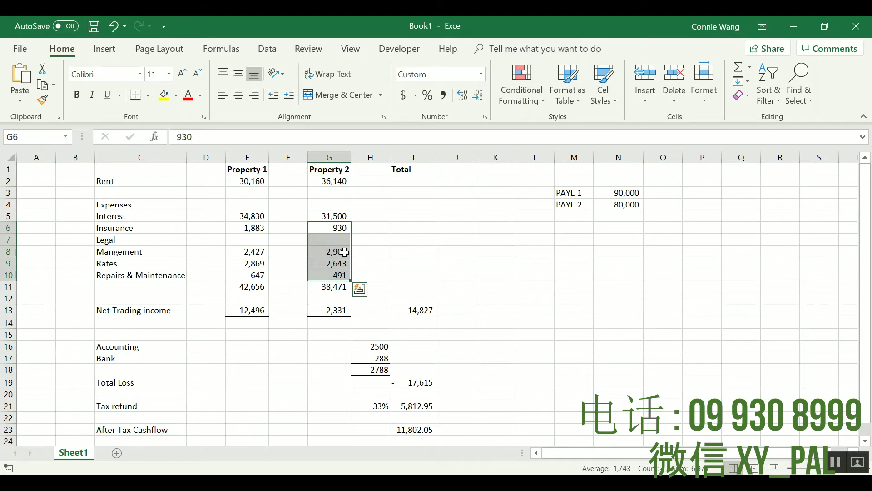
click(344, 252)
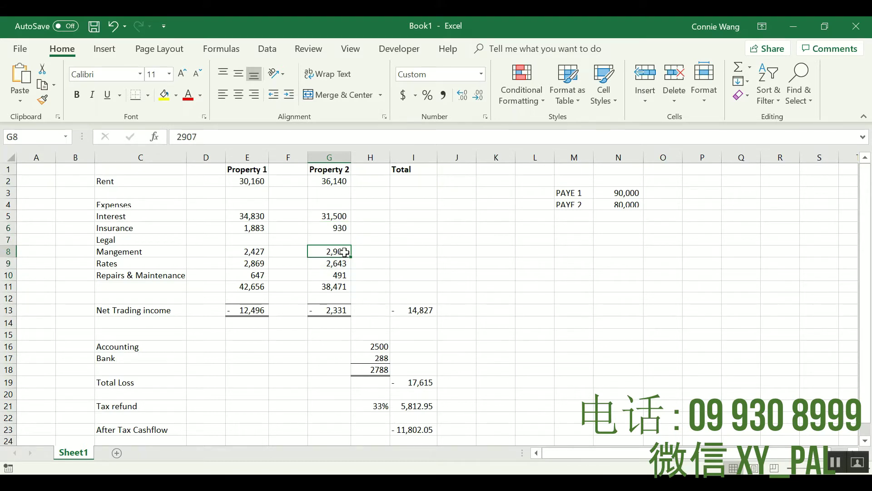
click(335, 264)
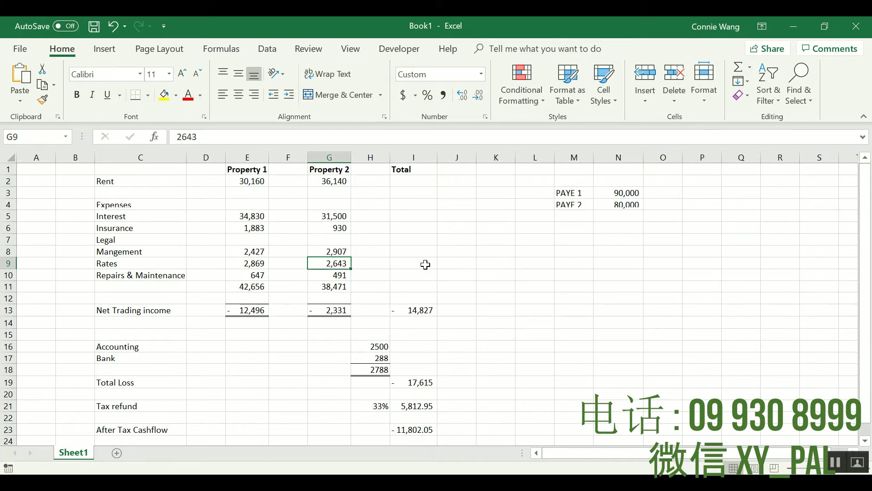
click(323, 274)
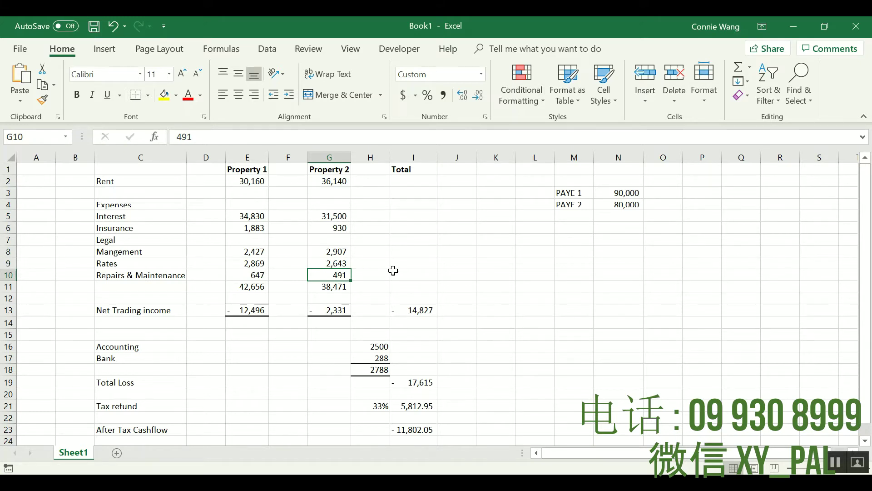
click(329, 288)
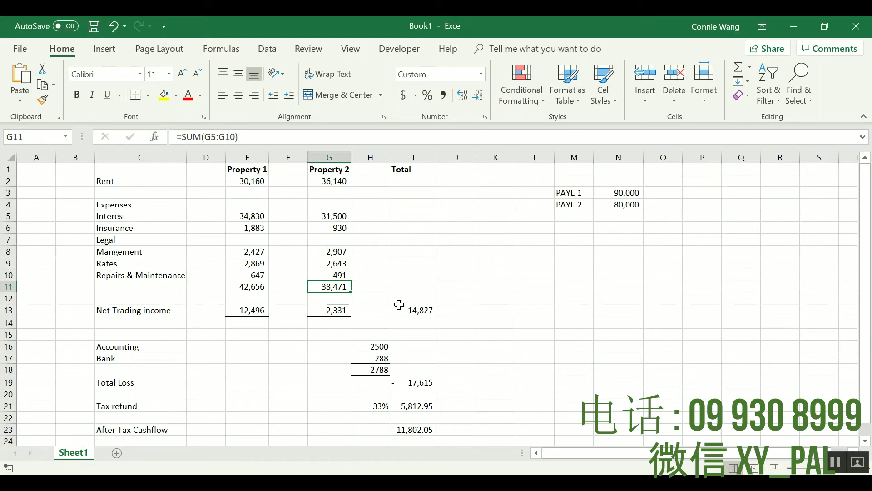
Check each property's rent against its net trading income, and inspect the combined net trading income formula in I13
click(324, 183)
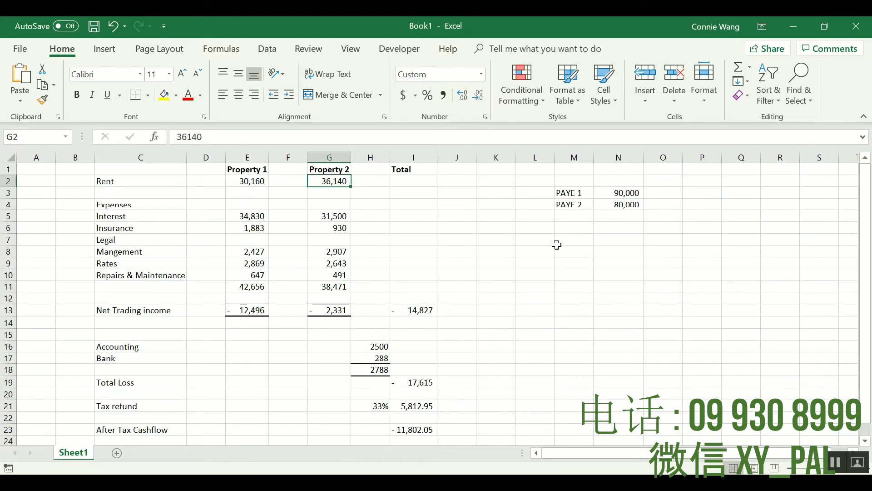
click(335, 309)
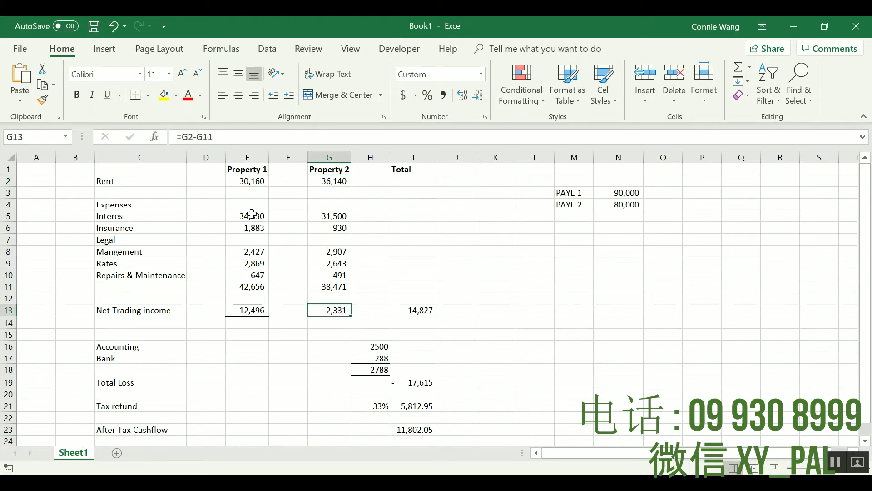
click(249, 182)
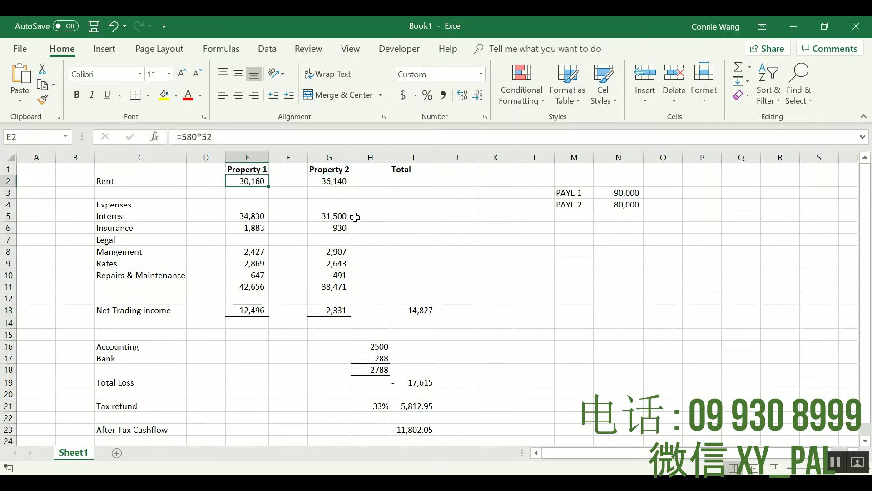
click(252, 214)
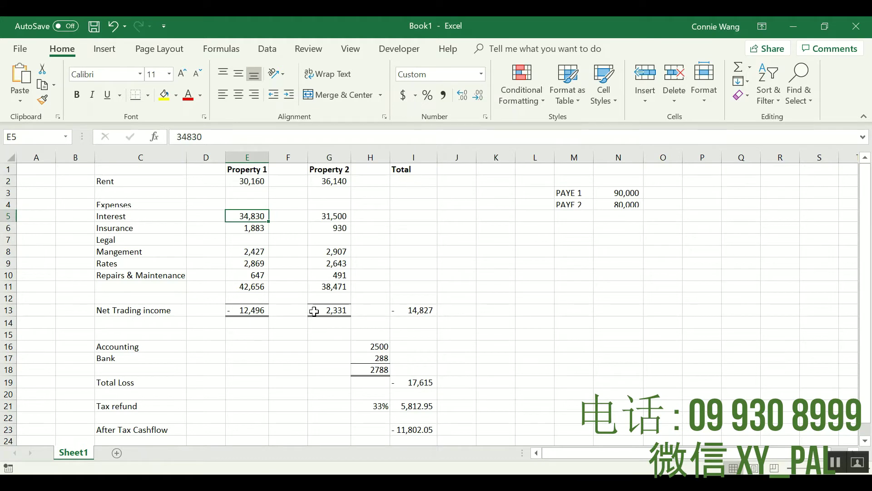
click(252, 313)
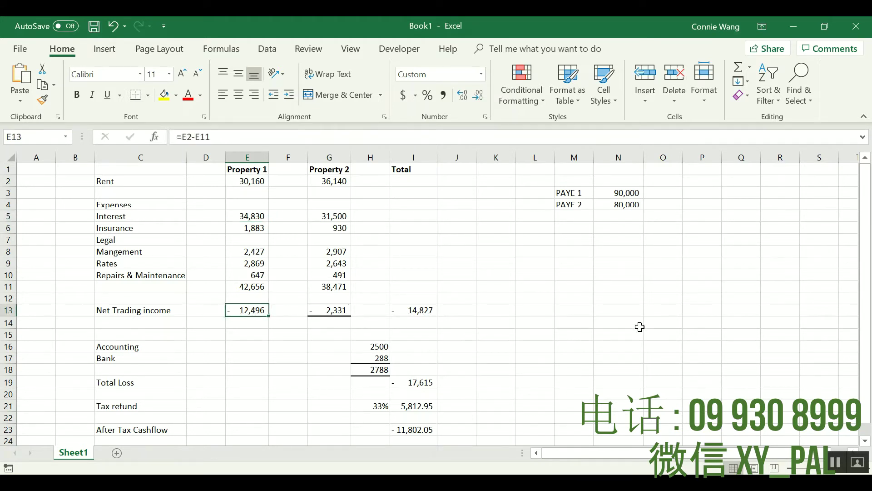
click(419, 309)
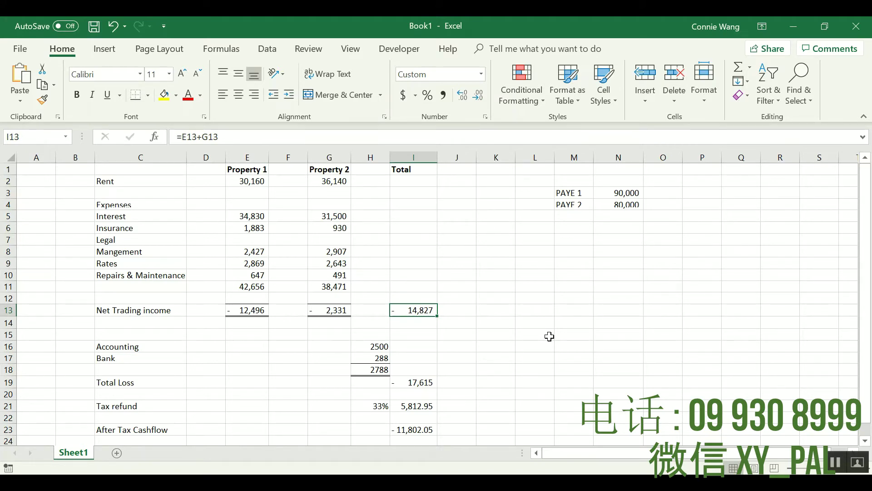
Inspect the accounting and bank cost subtotal in H18 and the total loss formula in I19 alongside the two PAYE incomes
scroll(550, 336, down, 1)
scroll(549, 336, up, 1)
click(380, 371)
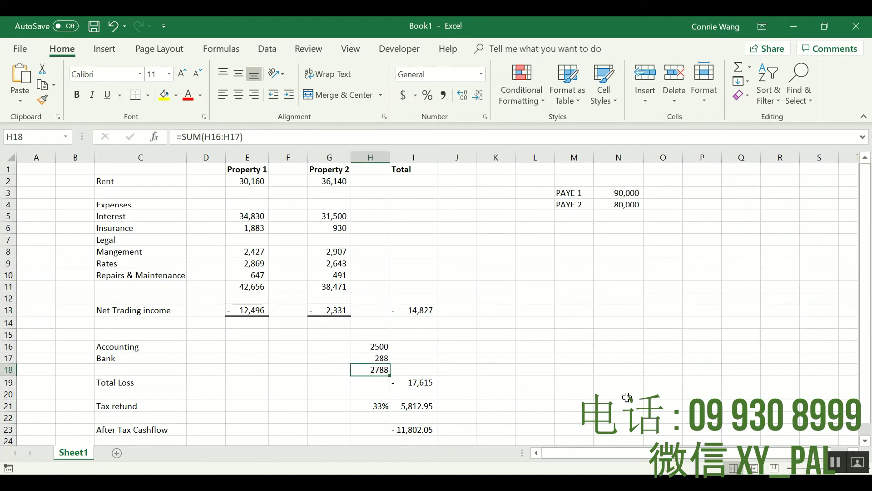
click(437, 381)
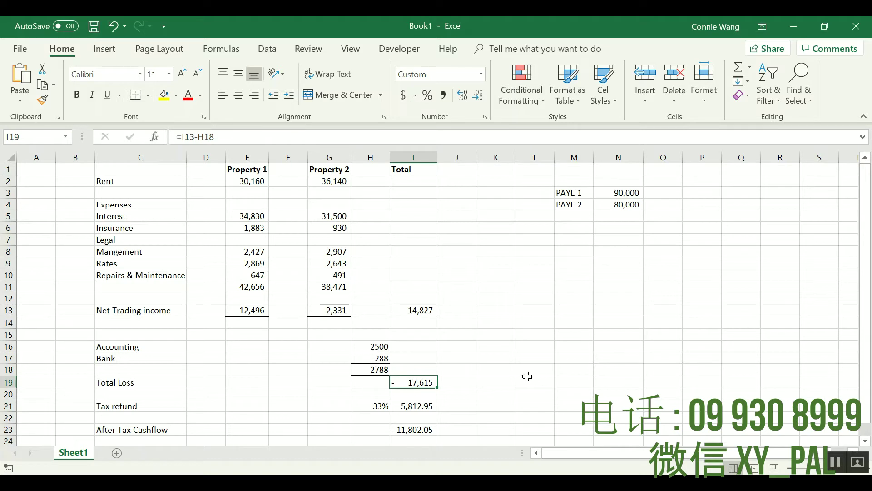
click(618, 192)
click(612, 206)
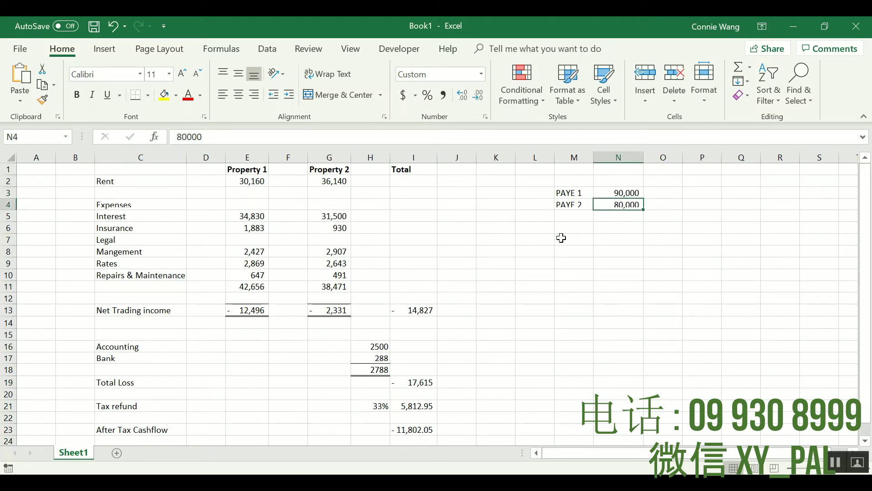
click(421, 384)
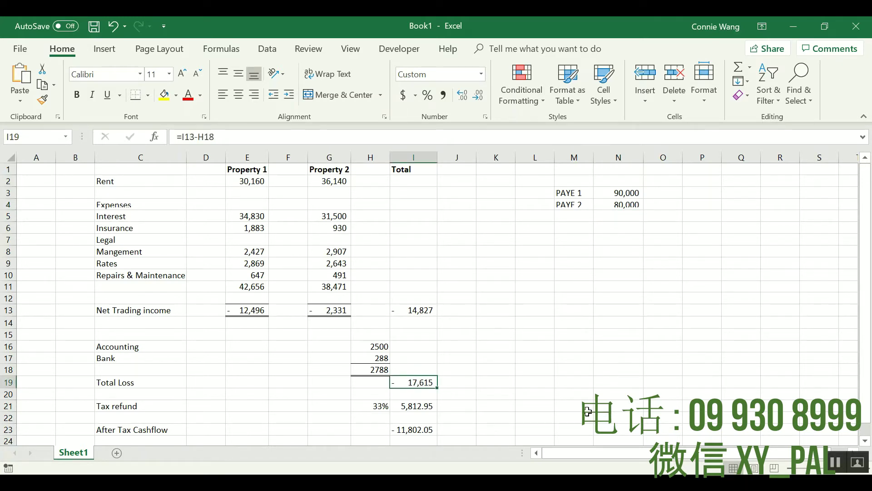
Examine the tax refund rate and formula in row 21, the PAYE incomes, and the after-tax cashflow formula in I23
scroll(453, 363, down, 1)
click(399, 370)
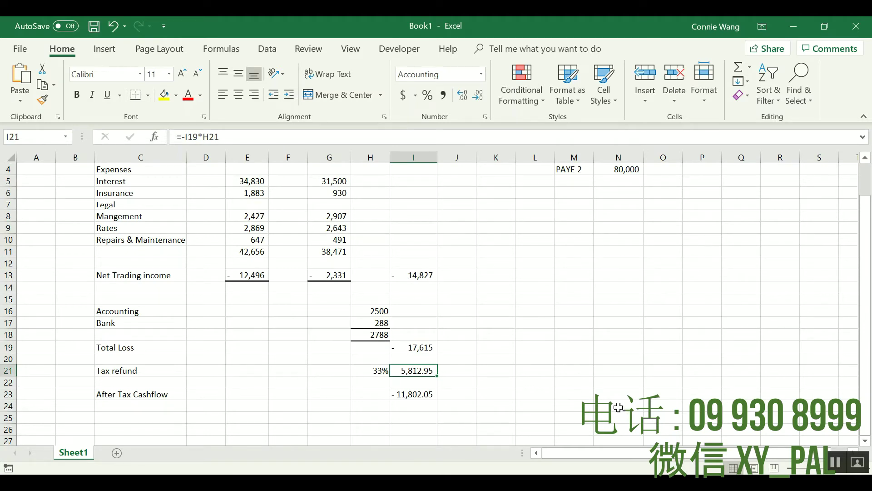
click(381, 370)
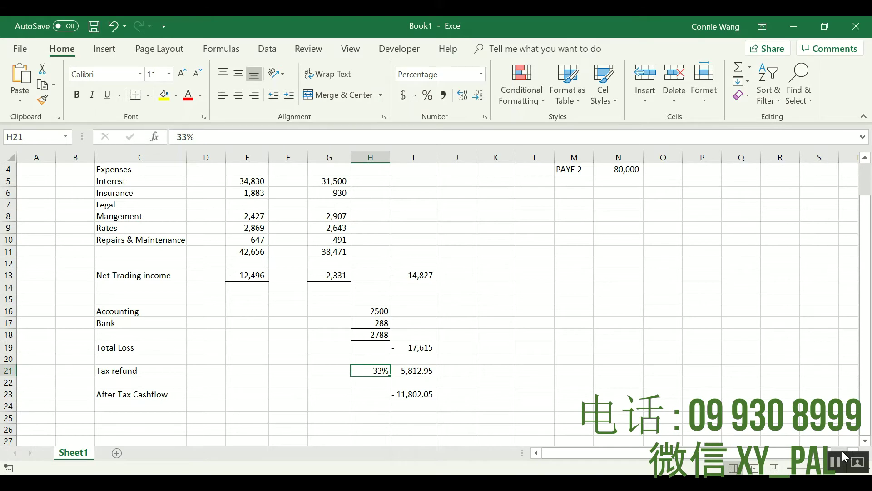
scroll(840, 450, up, 1)
click(608, 181)
click(606, 205)
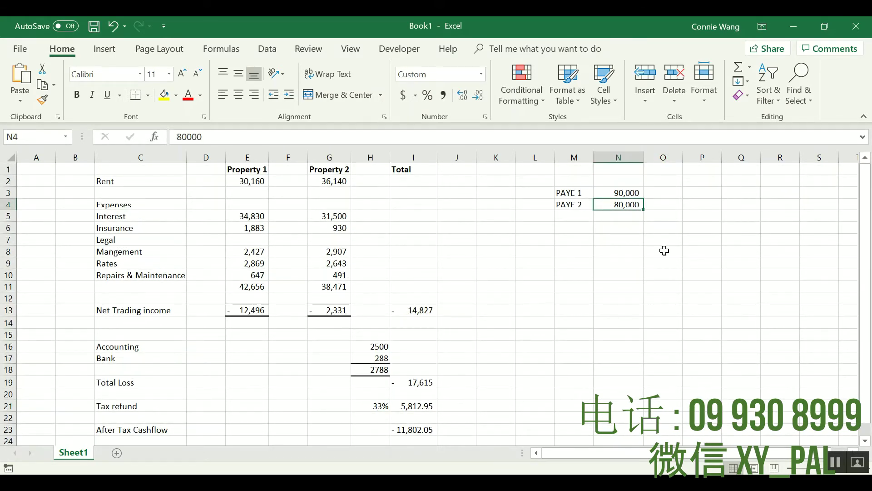
scroll(655, 273, down, 1)
scroll(654, 275, up, 1)
click(357, 407)
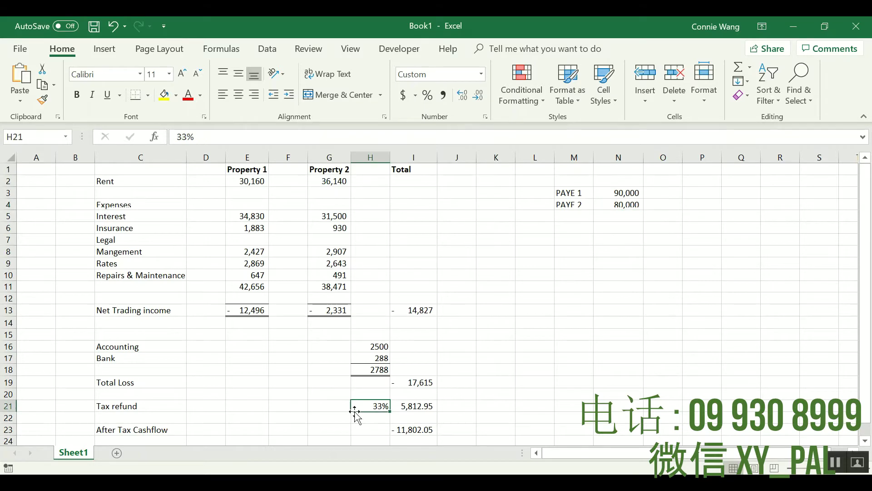
click(430, 408)
scroll(591, 418, down, 1)
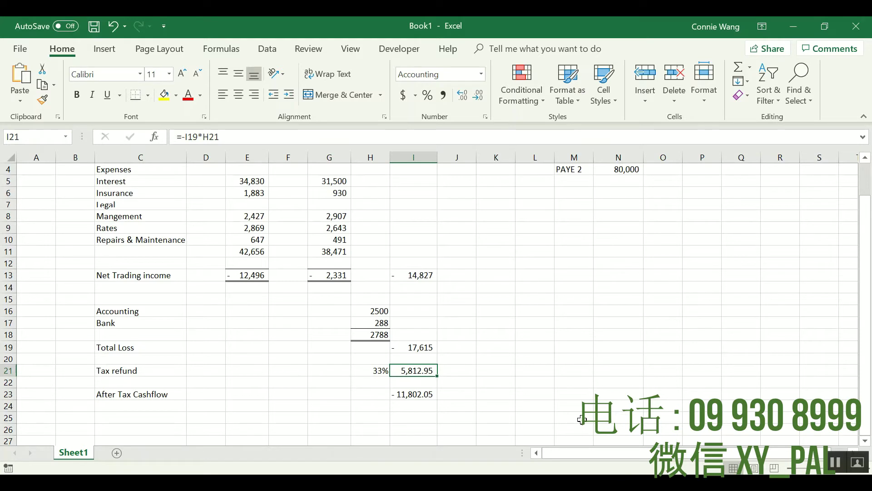
click(416, 392)
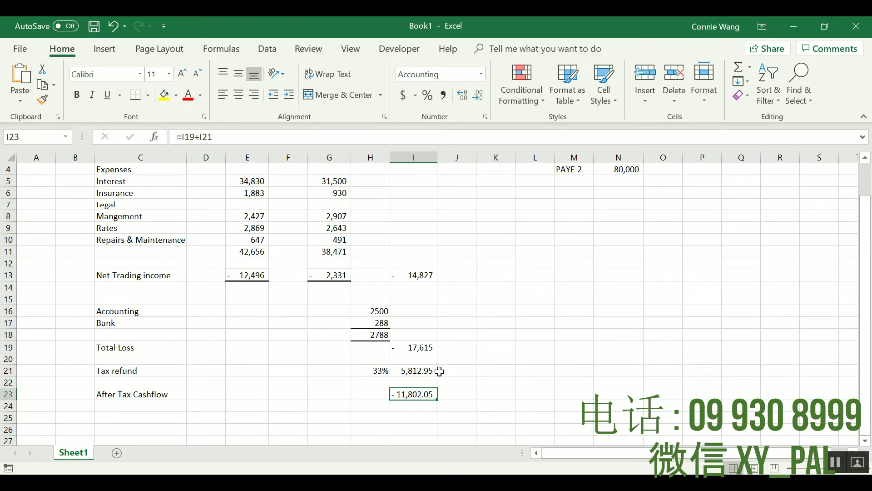
Review the total loss in I19, the PAYE 1 income in N3 and the tax refund formula in I21 again
scroll(449, 371, up, 1)
scroll(448, 371, up, 1)
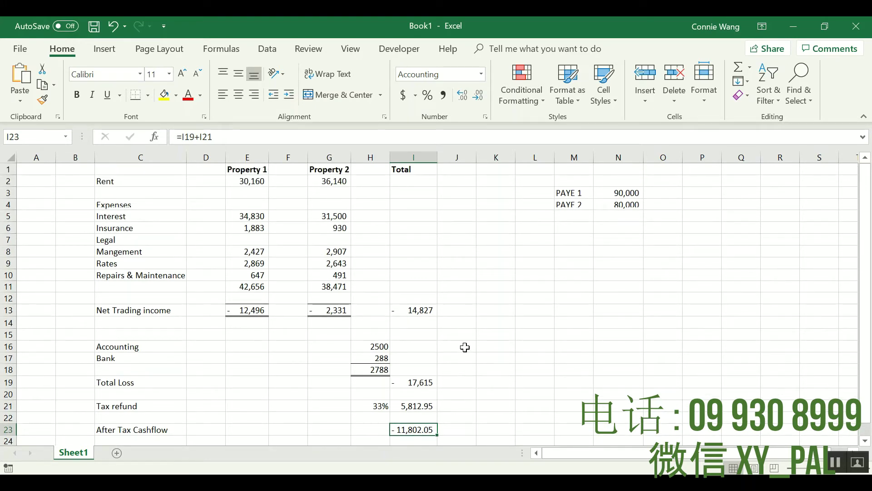
click(435, 385)
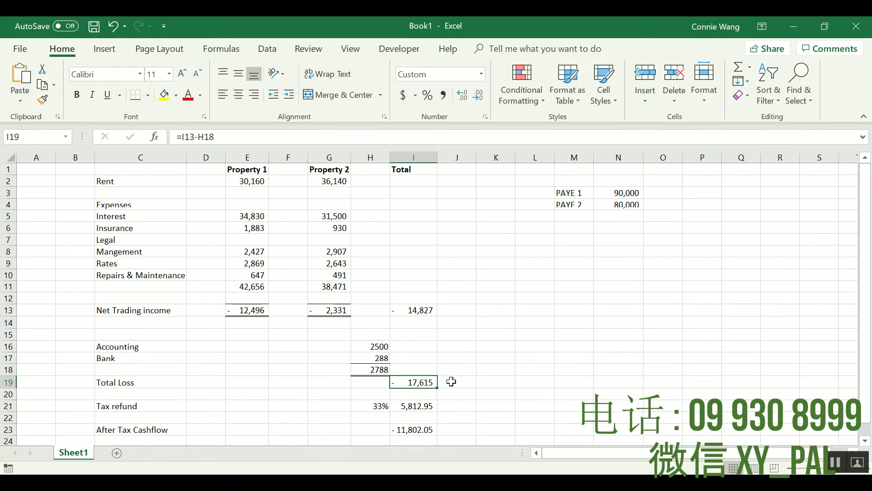
click(640, 194)
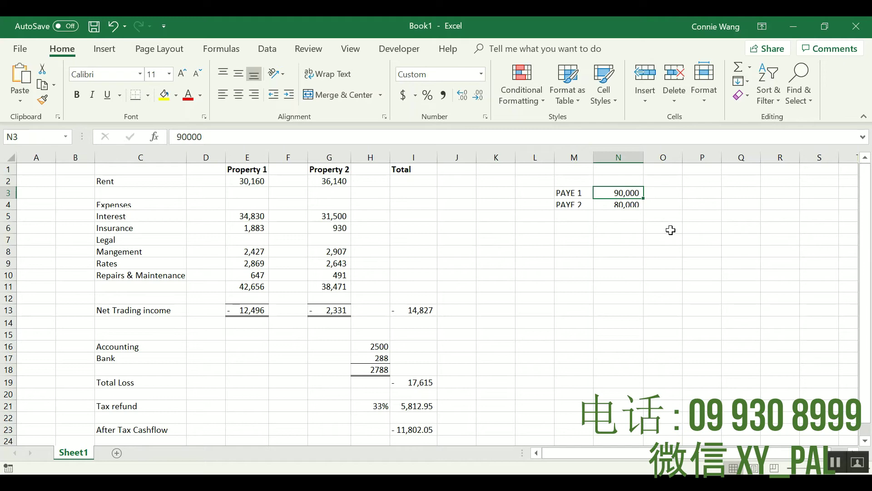
scroll(389, 395, down, 2)
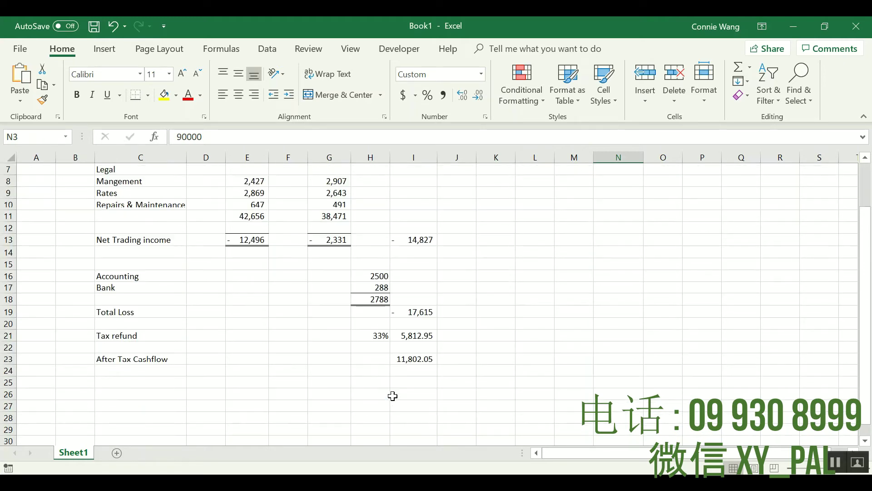
click(412, 343)
click(410, 325)
click(413, 335)
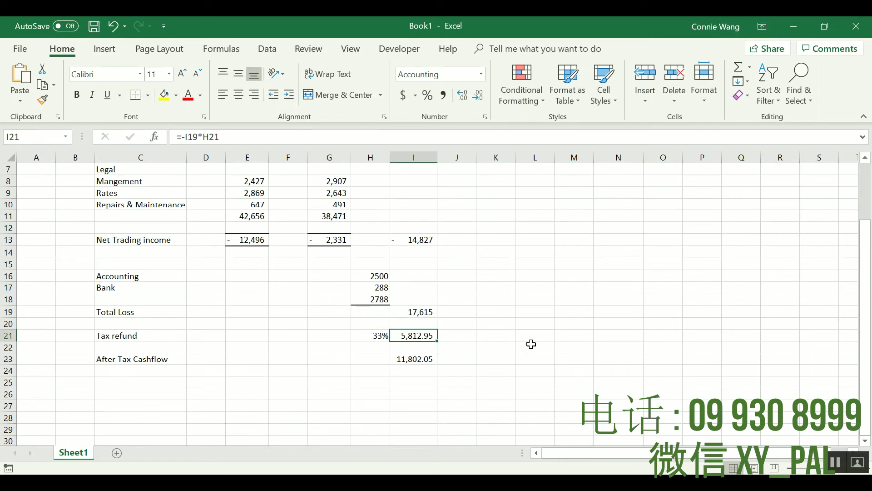
scroll(531, 345, up, 1)
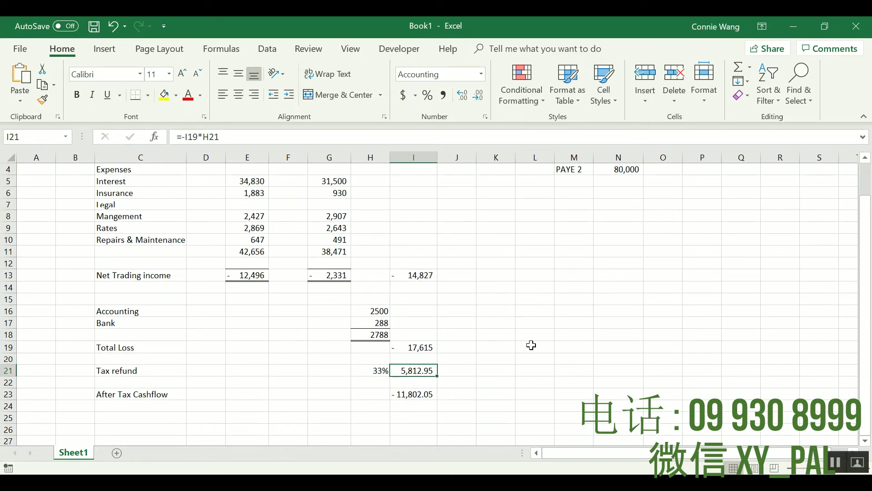
scroll(531, 345, up, 1)
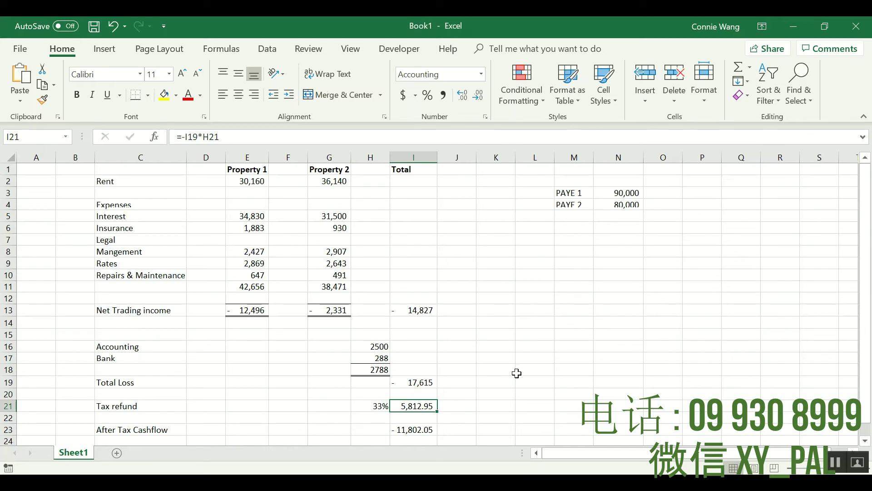
Compare the interest and rent rows across both properties, and check Property 2's net trading income and the tax refund
drag(231, 214, 336, 217)
drag(239, 184, 331, 185)
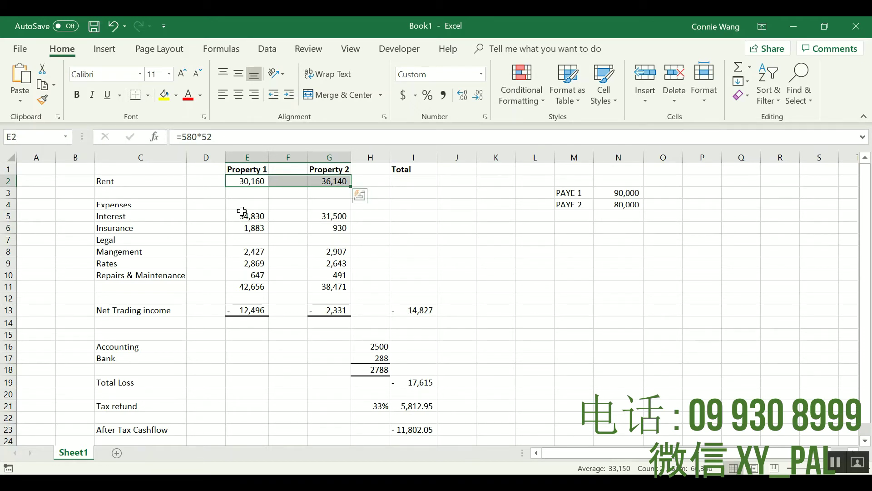
click(250, 183)
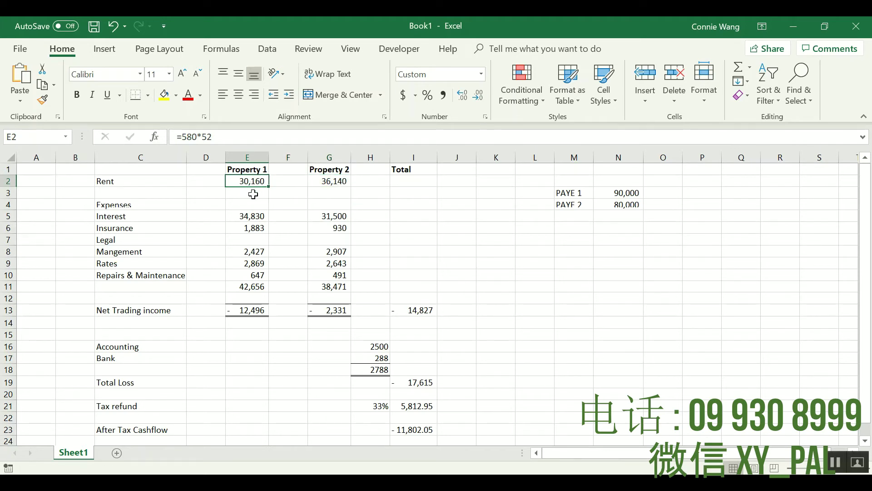
click(318, 311)
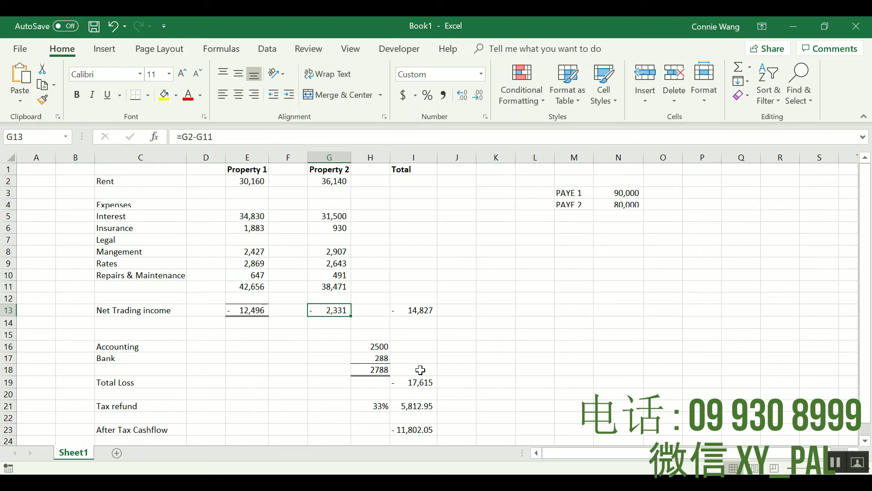
click(428, 410)
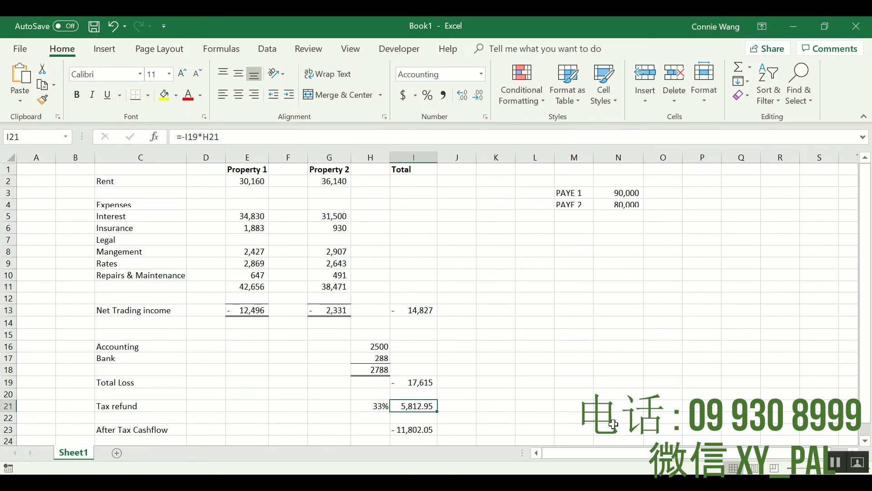